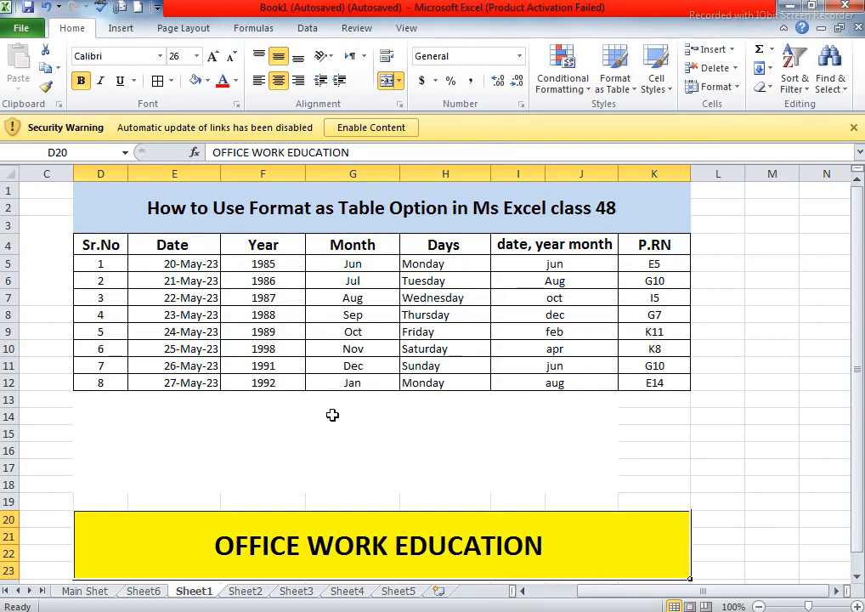
- Increase the height of row 3 beneath the title text
left_click(361, 425)
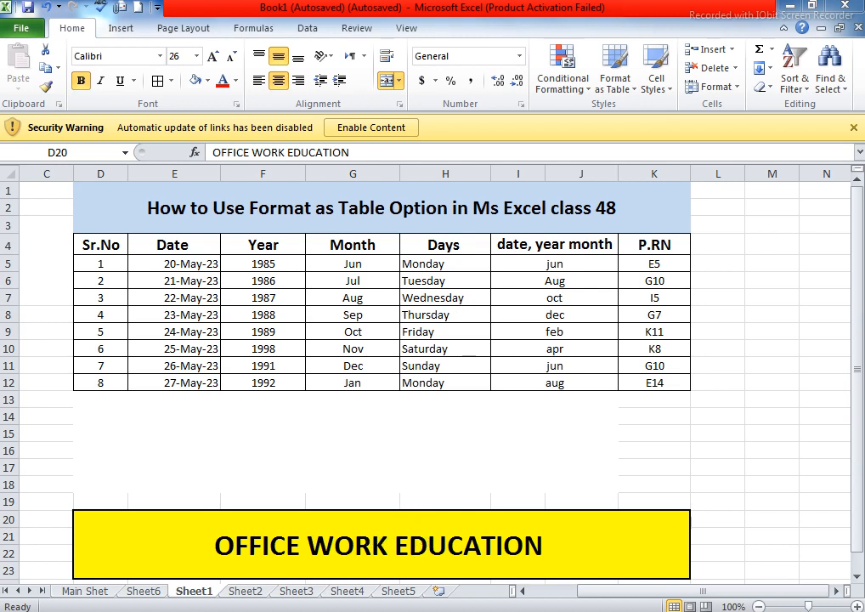
left_click(322, 551)
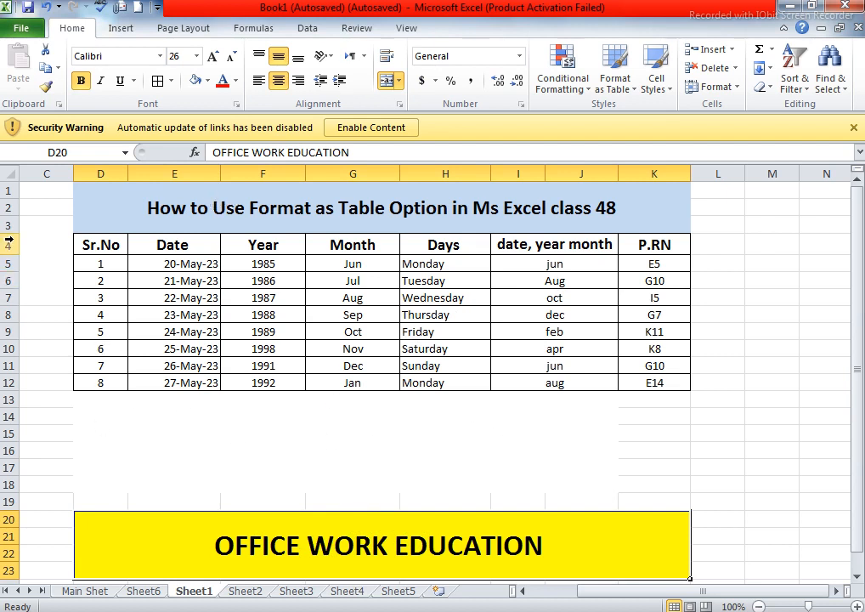
left_click_drag(14, 231, 13, 245)
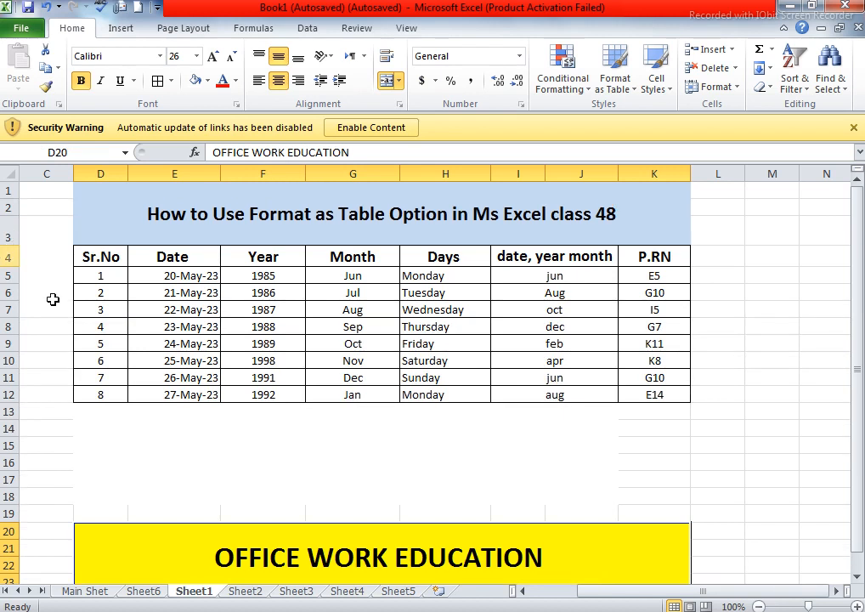
left_click(234, 343)
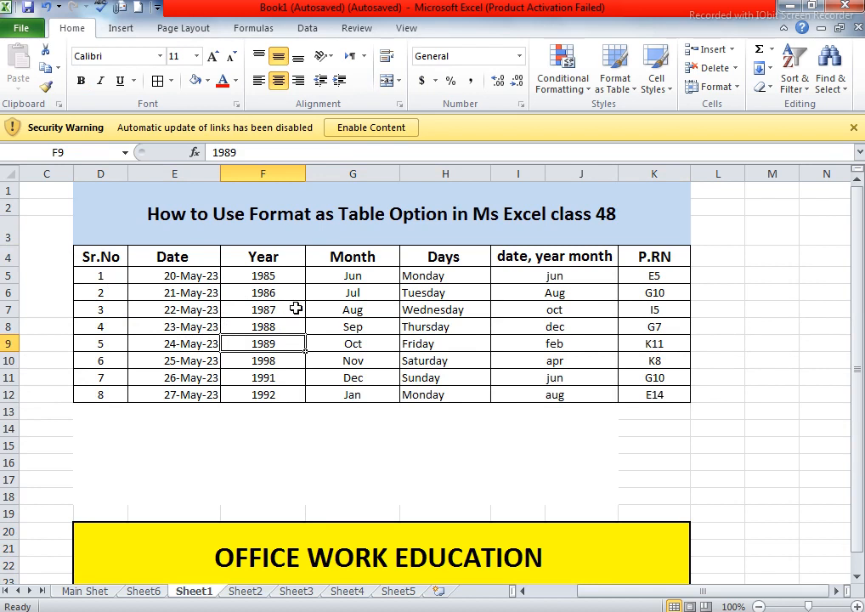
left_click(201, 413)
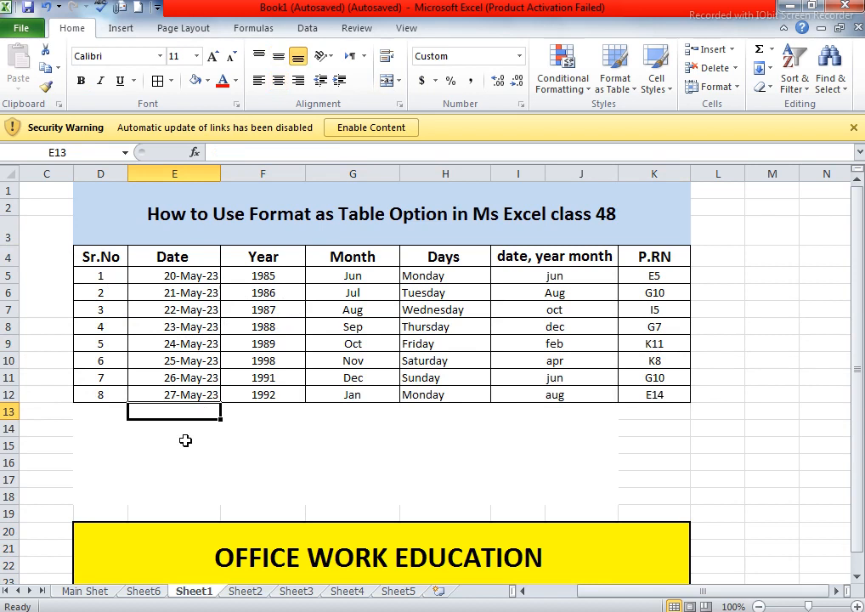
left_click(183, 446)
left_click(184, 464)
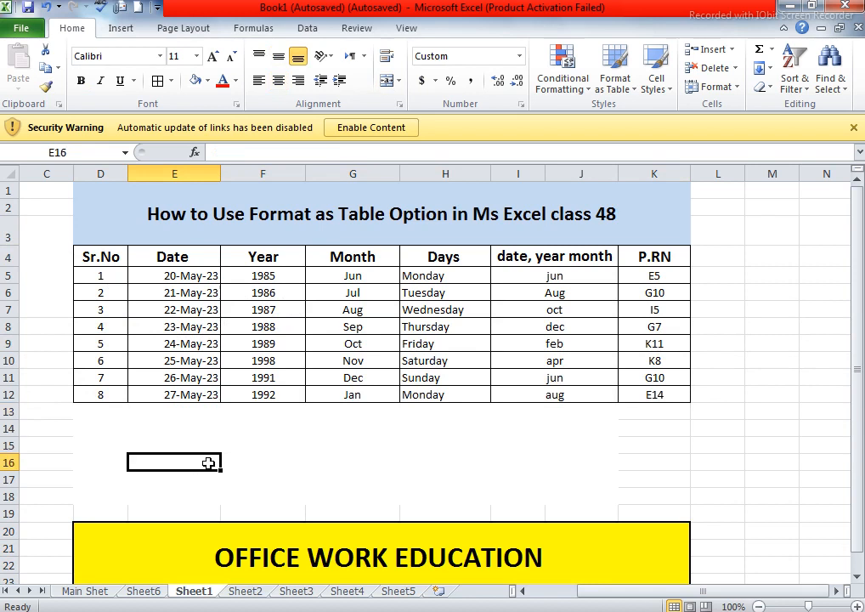
left_click(111, 398)
left_click(9, 394)
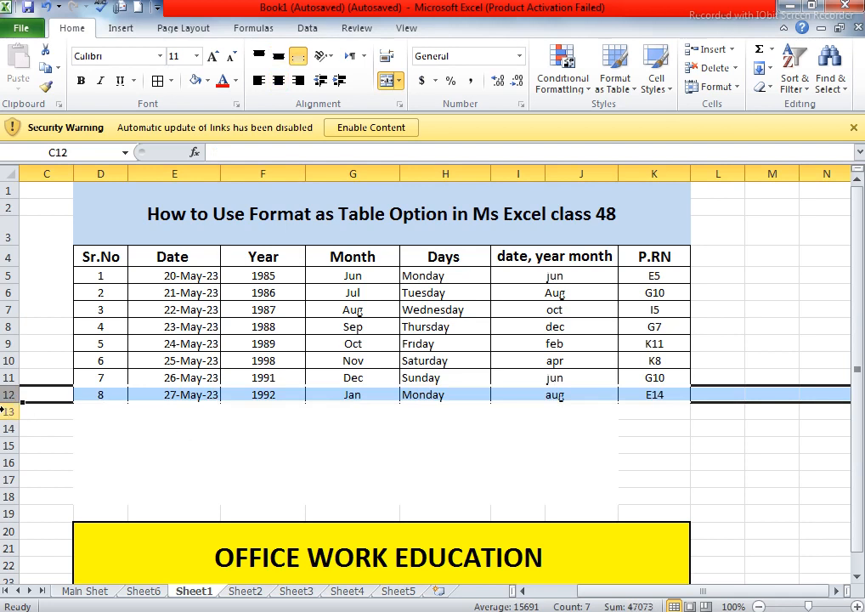
left_click(7, 411)
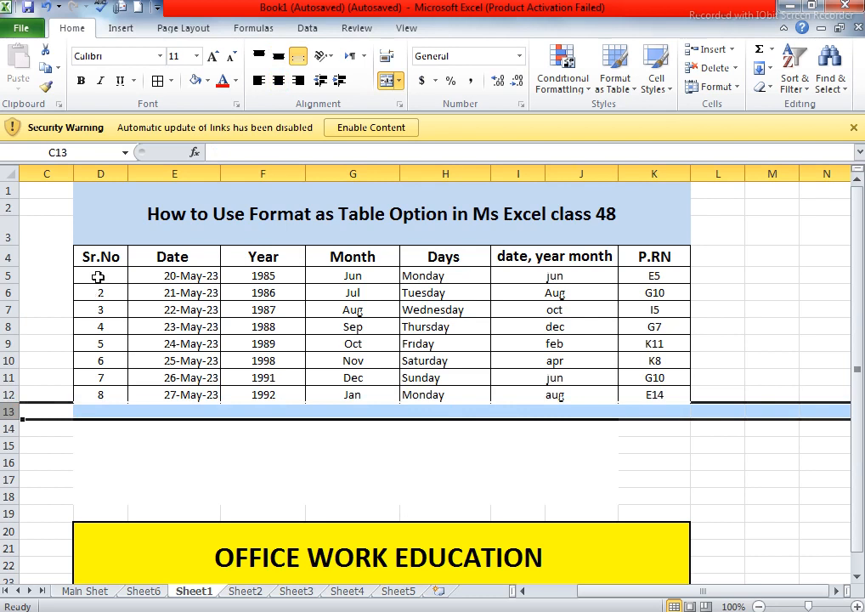
- Format the range D1:K12 as a table with headers, using the aqua Medium style with banded rows
left_click(214, 291)
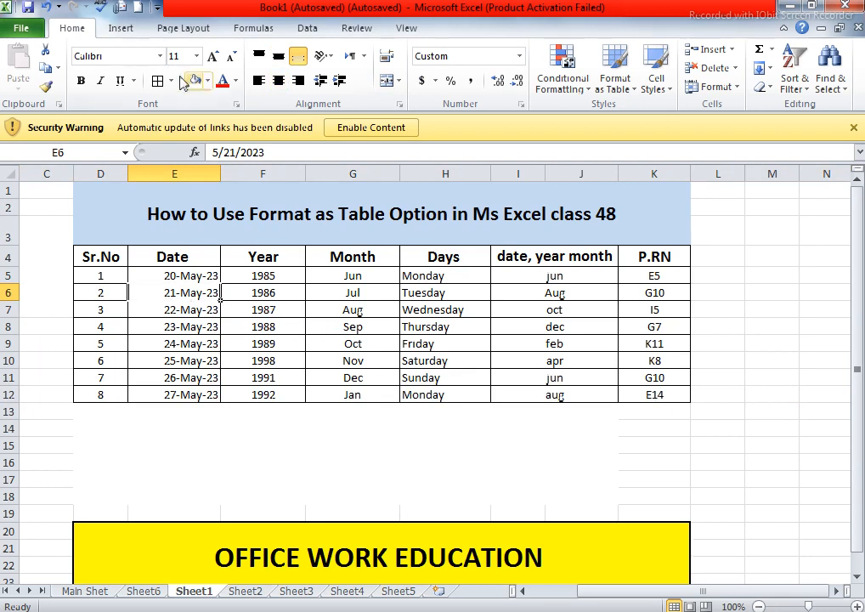
left_click(639, 96)
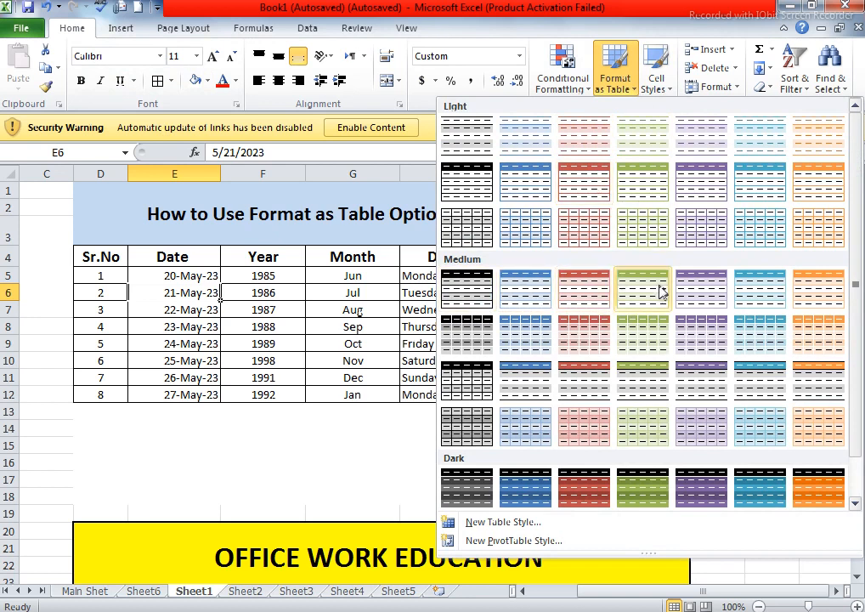
left_click(763, 292)
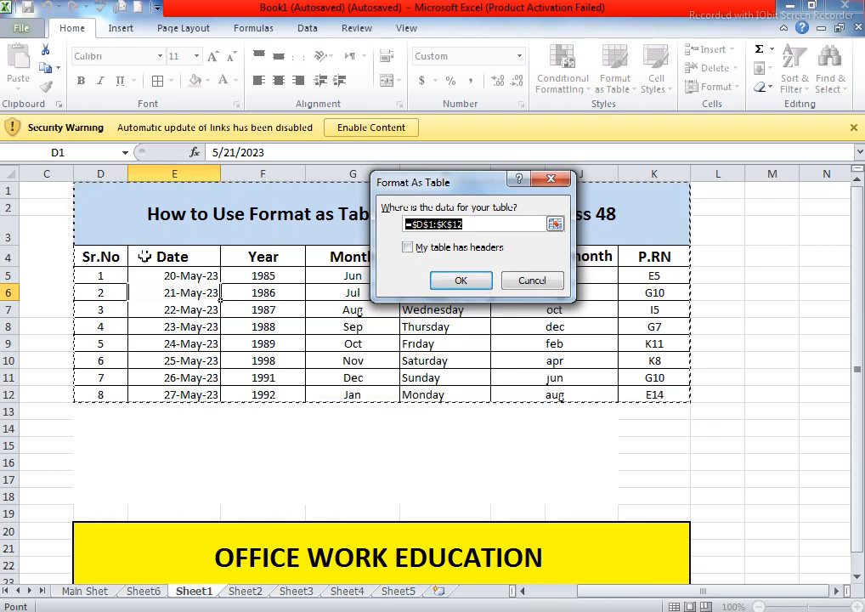
left_click(402, 248)
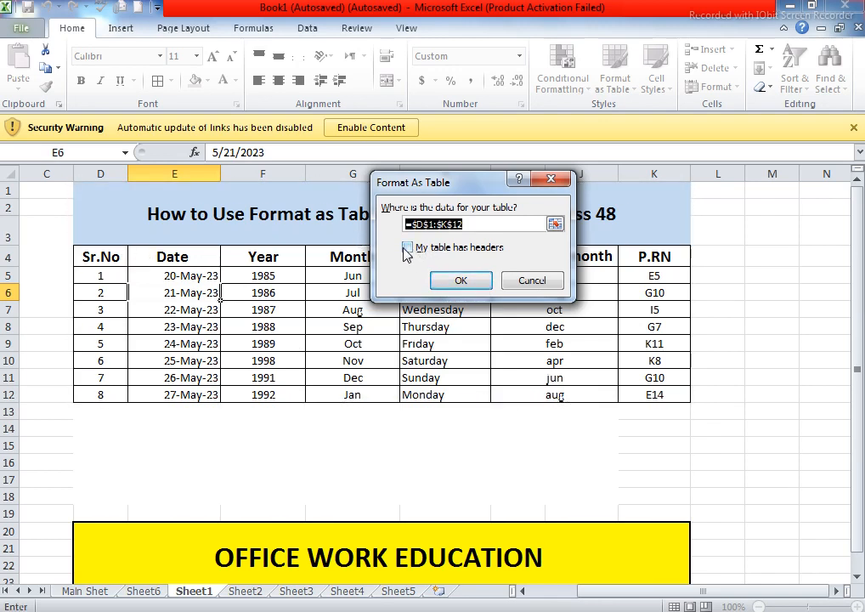
left_click(406, 248)
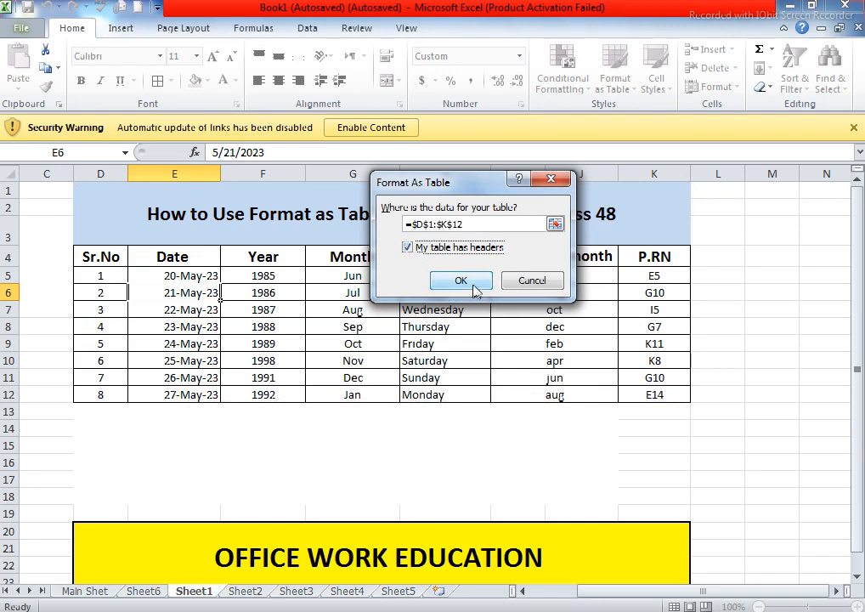
left_click(460, 281)
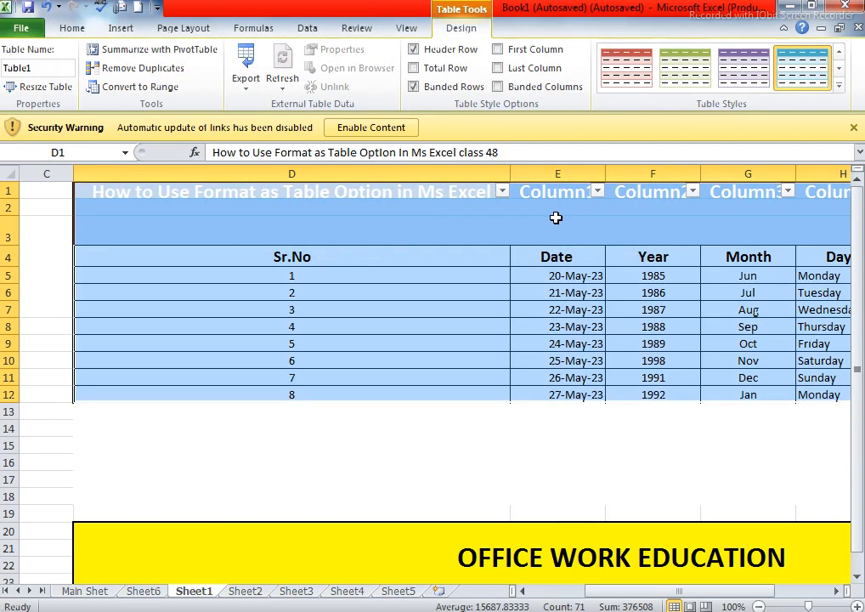
left_click(407, 326)
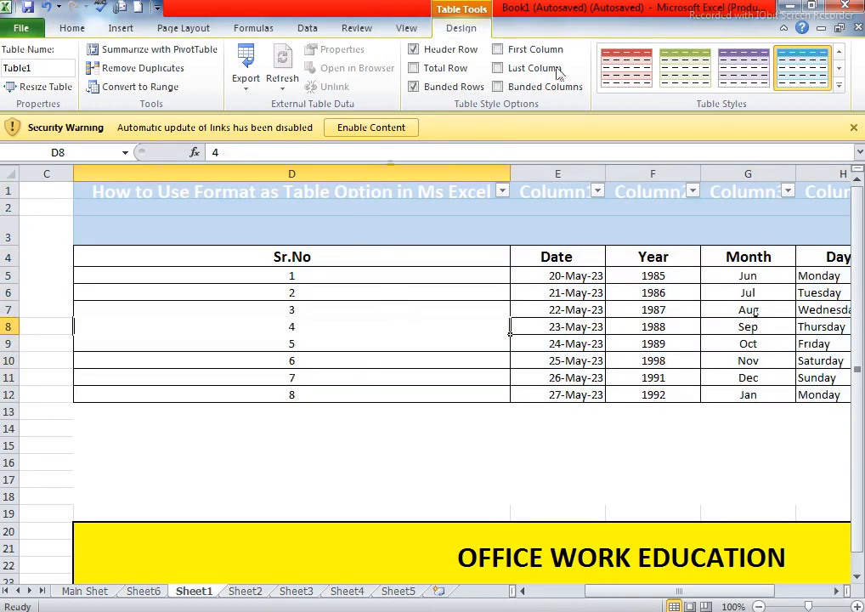
left_click(76, 31)
left_click(617, 92)
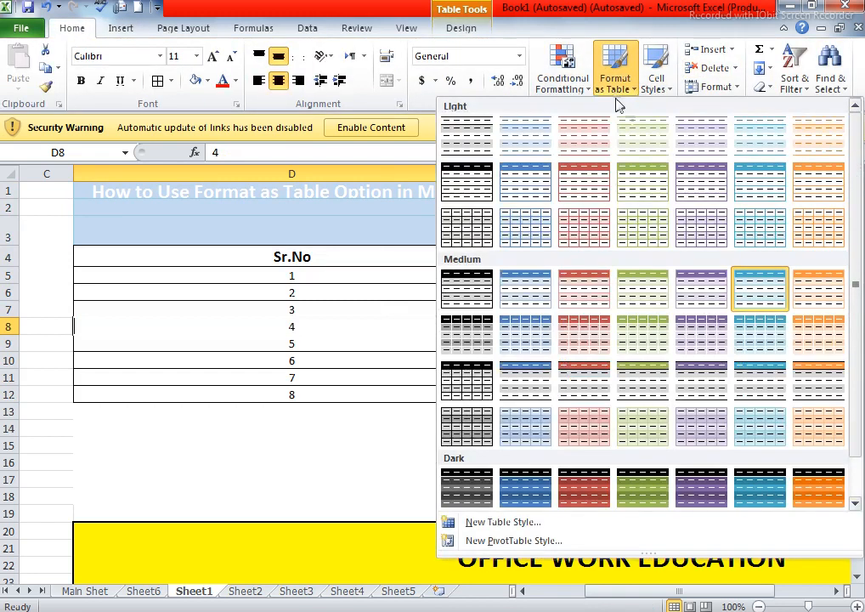
key("Escape")
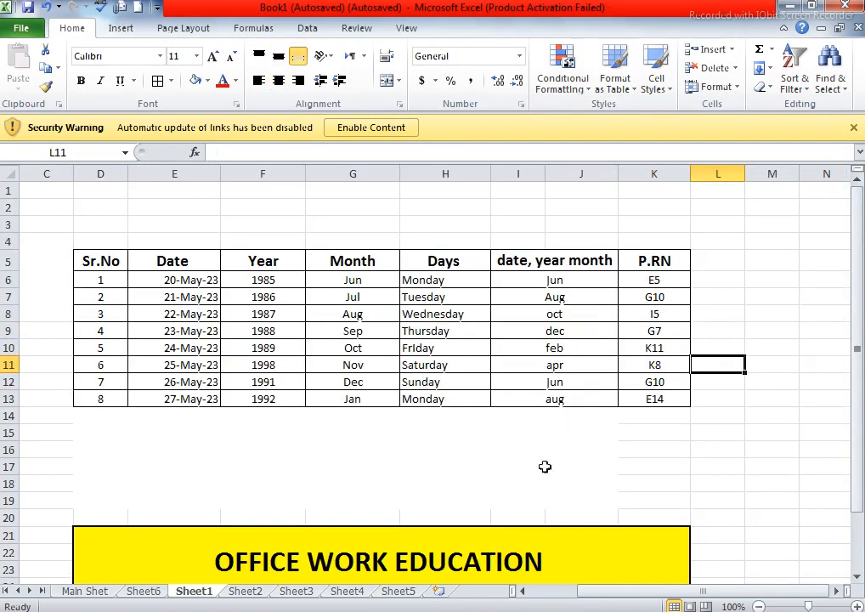
- Format the range D5:K13 as a table with headers, using the green Light style with a solid header row
left_click(636, 91)
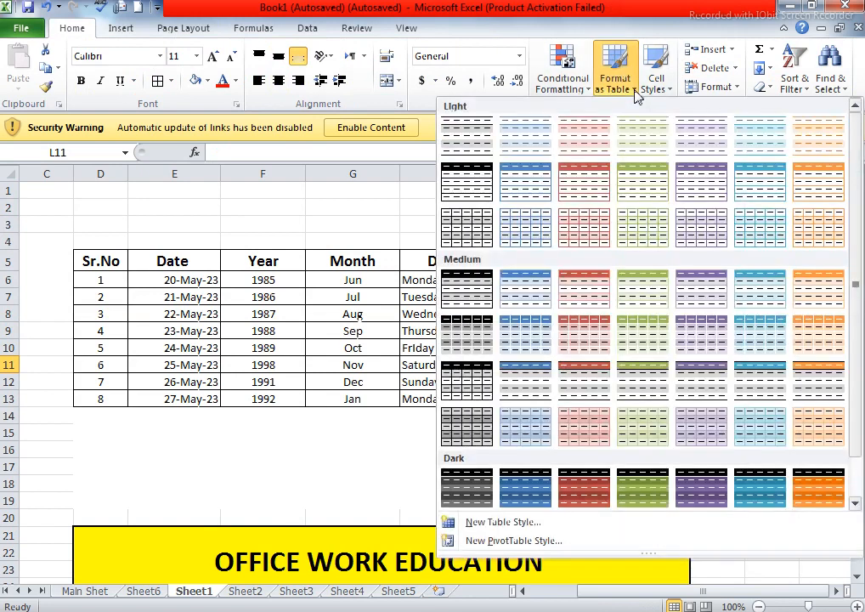
left_click(644, 195)
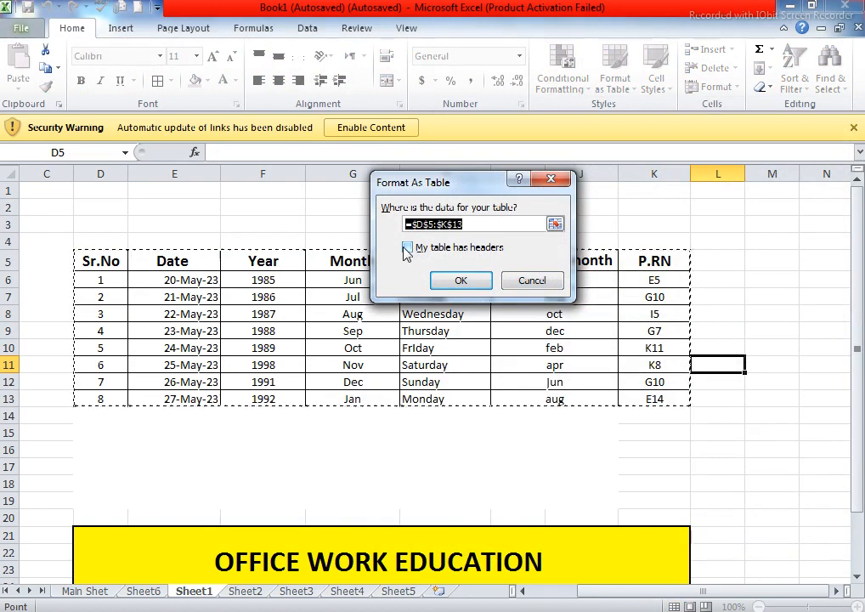
left_click(407, 247)
left_click(459, 281)
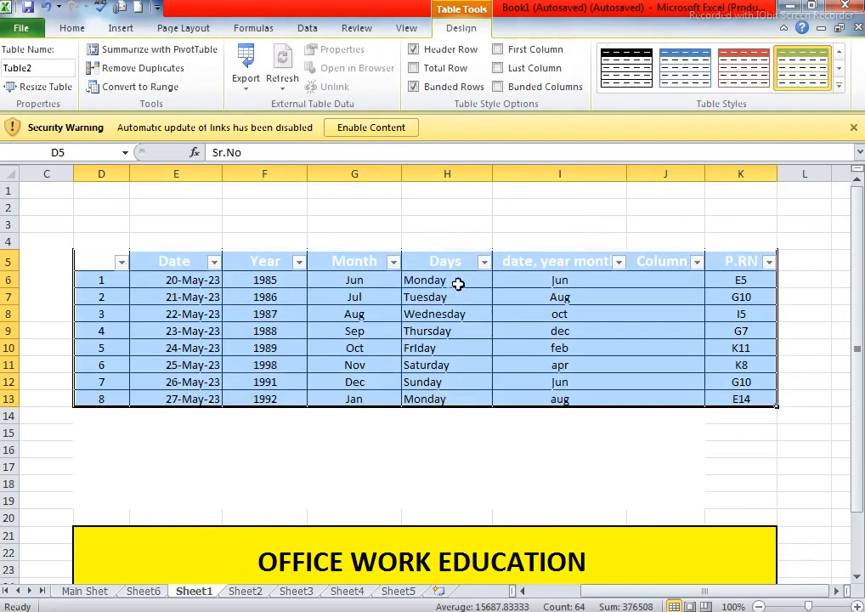
- Inspect the Year column's filter options and header cell without changing them
left_click(177, 262)
left_click(299, 262)
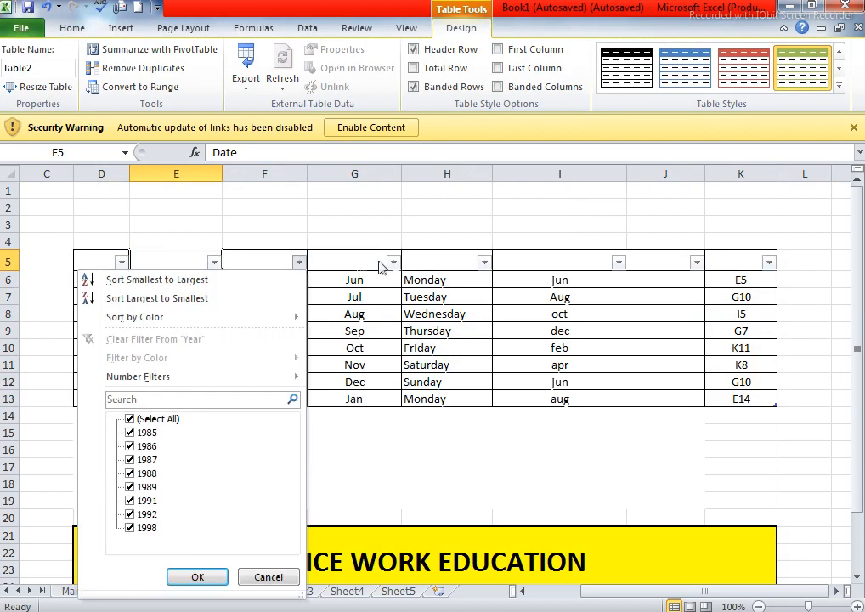
left_click(356, 263)
left_click(571, 363)
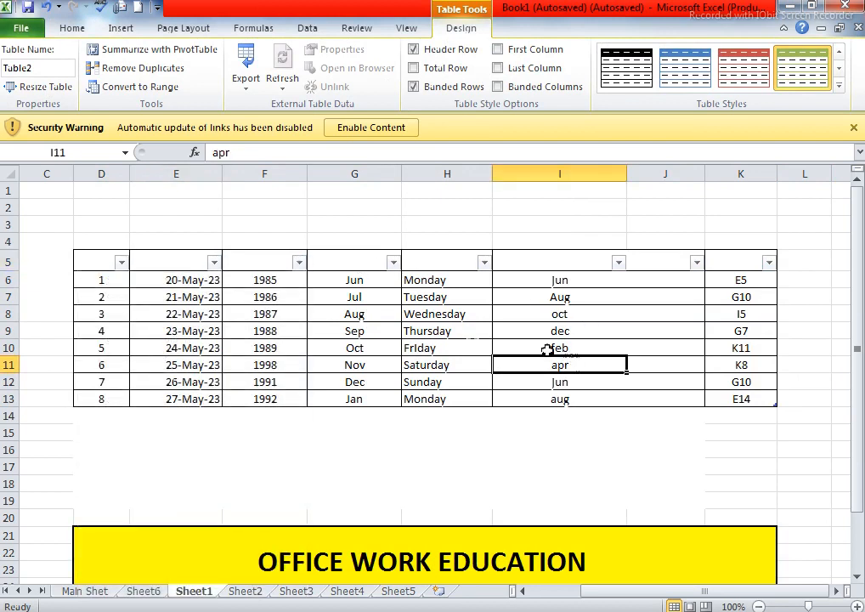
double_click(272, 257)
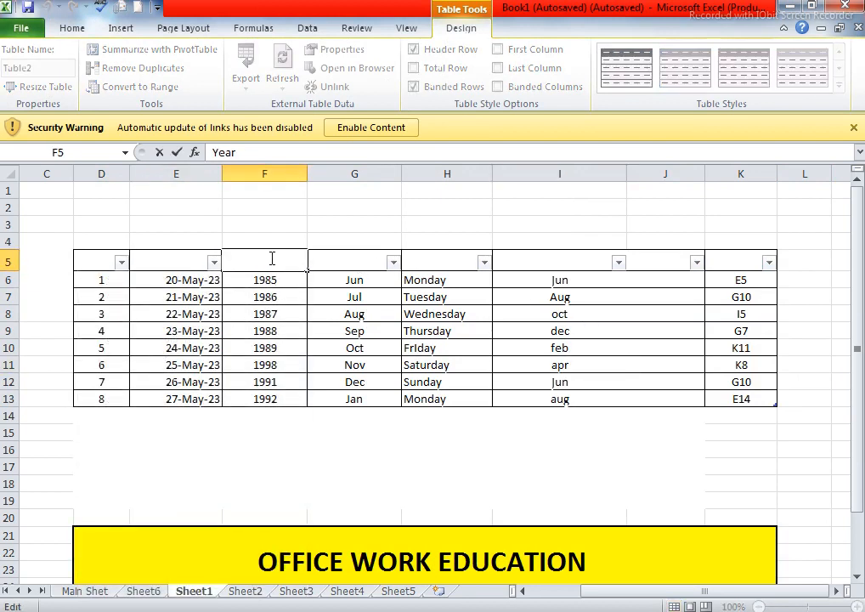
left_click(377, 325)
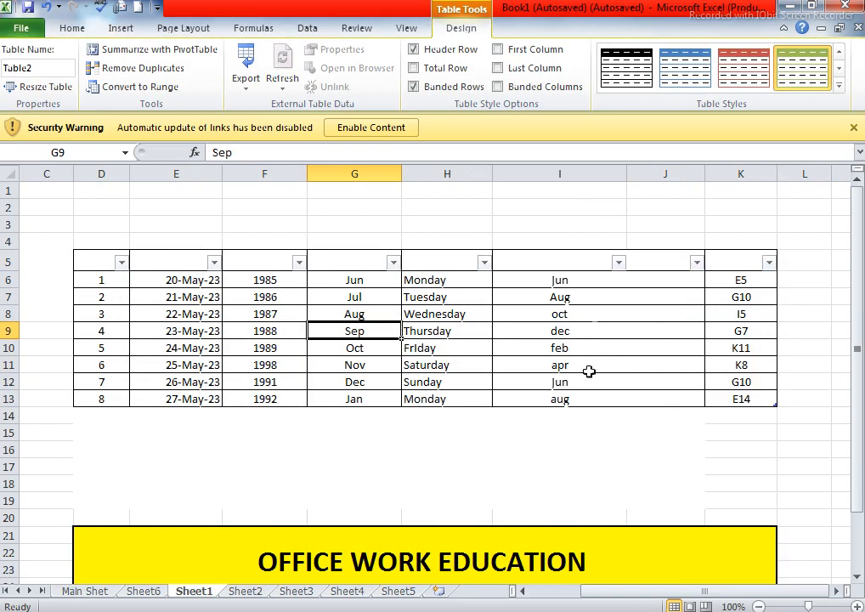
- Try the orange Medium style on the Sheet1 table and replace it with the purple Dark style
left_click(839, 88)
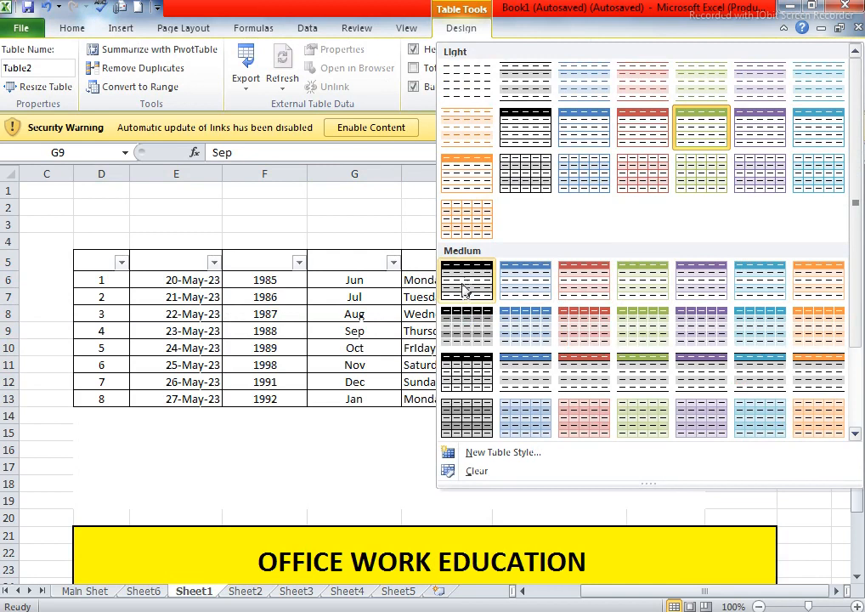
left_click(833, 338)
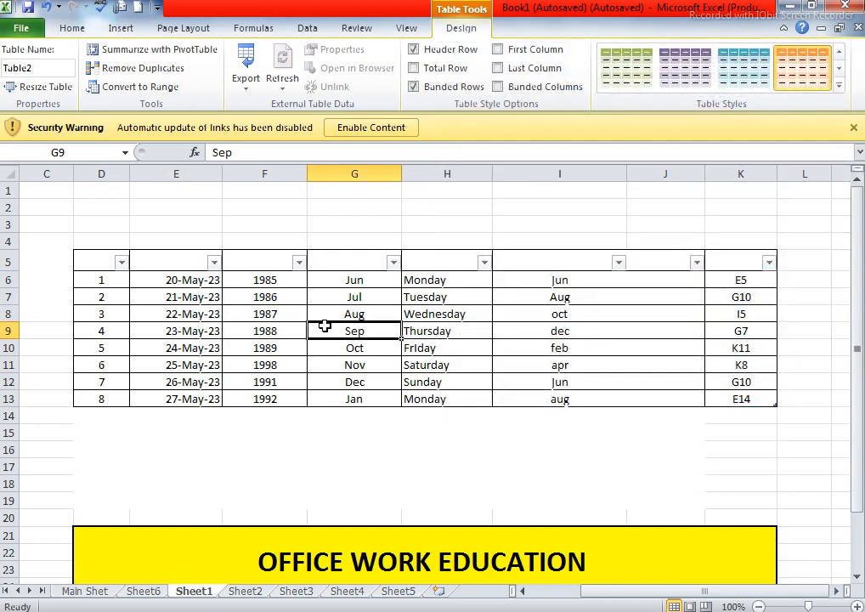
left_click(71, 27)
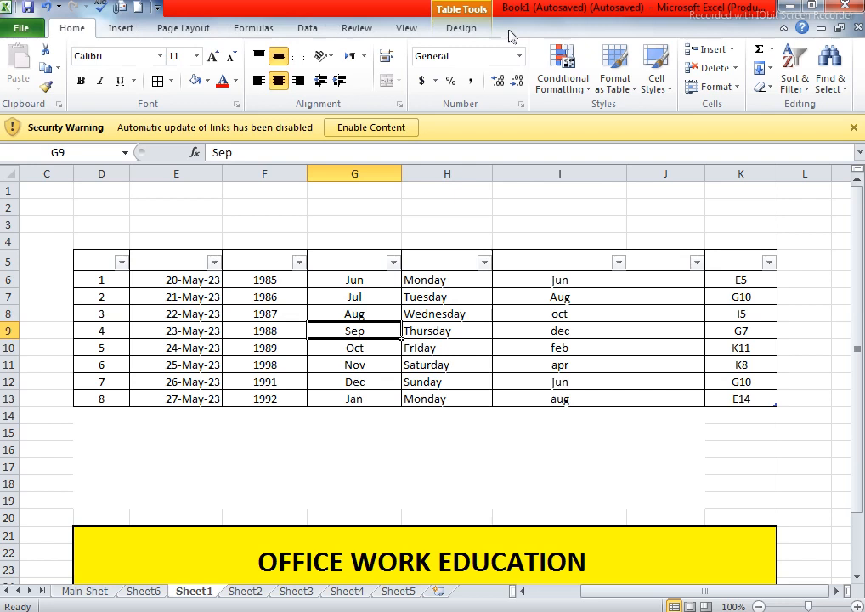
left_click(637, 92)
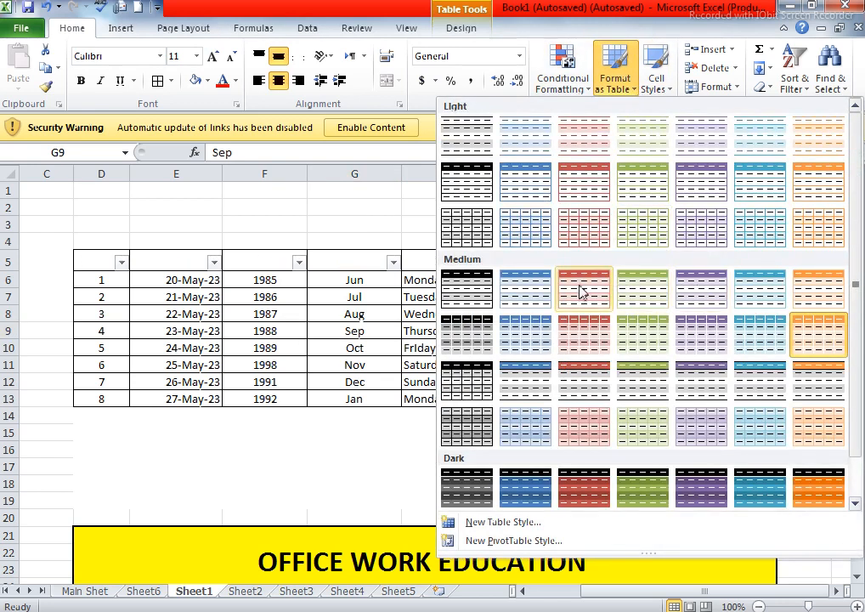
left_click(699, 503)
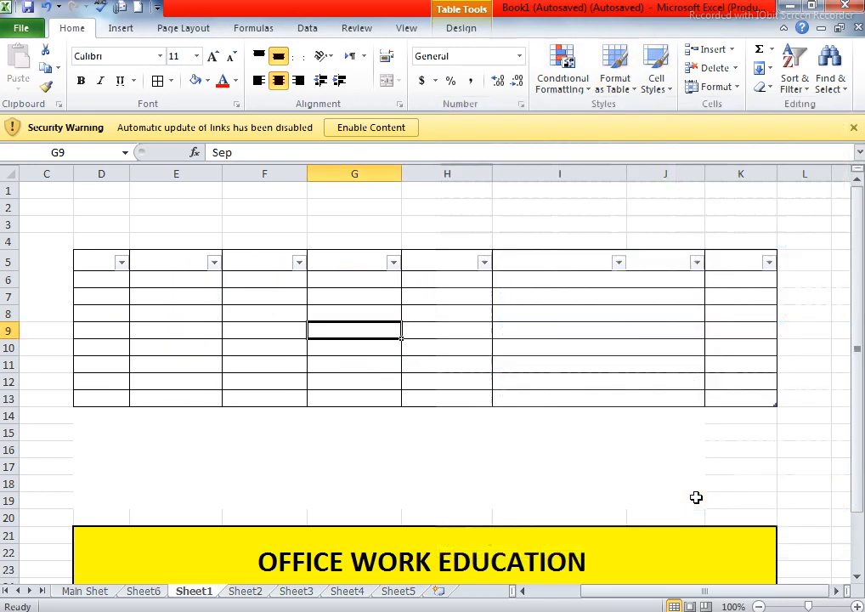
left_click(620, 445)
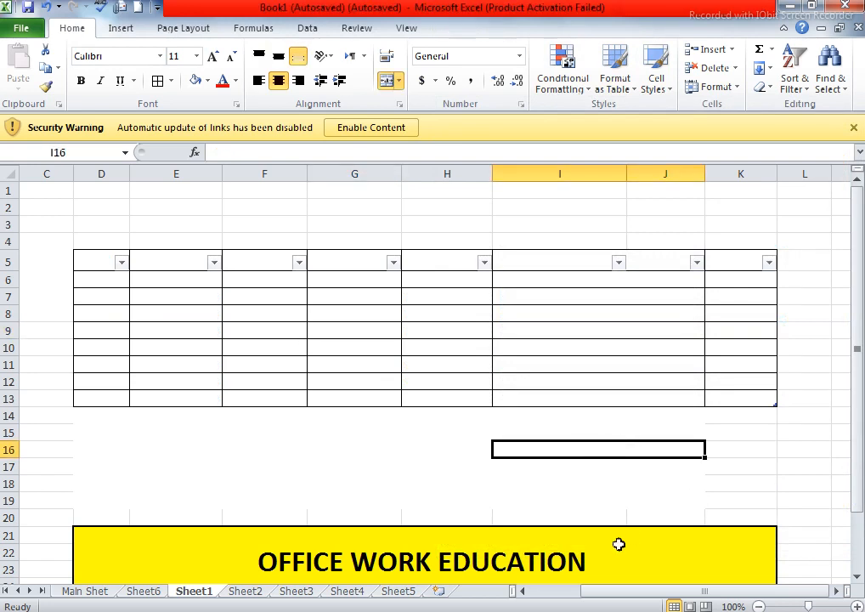
- Switch to the Expenditure workbook and apply the red Light style with a solid header row to the MI-6411 table
mouse_move(642, 593)
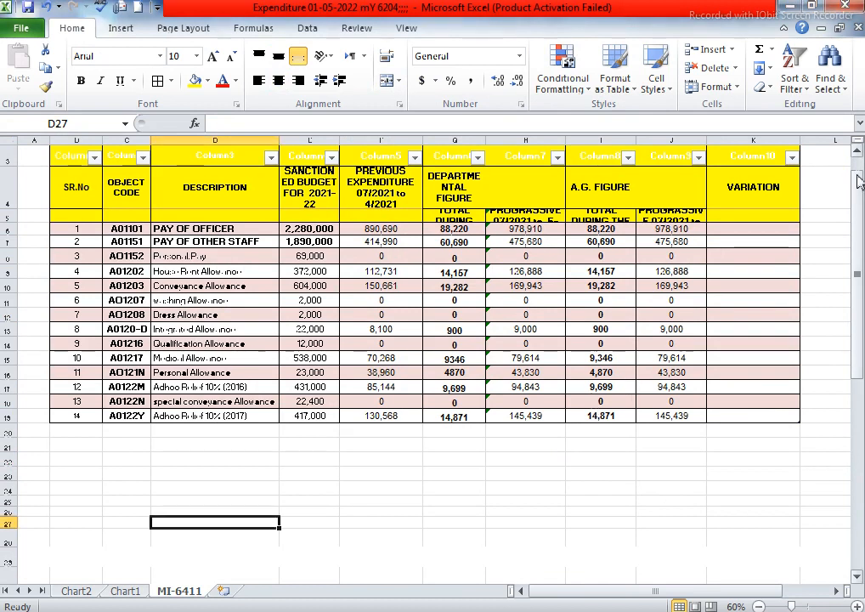
left_click_drag(861, 204, 861, 196)
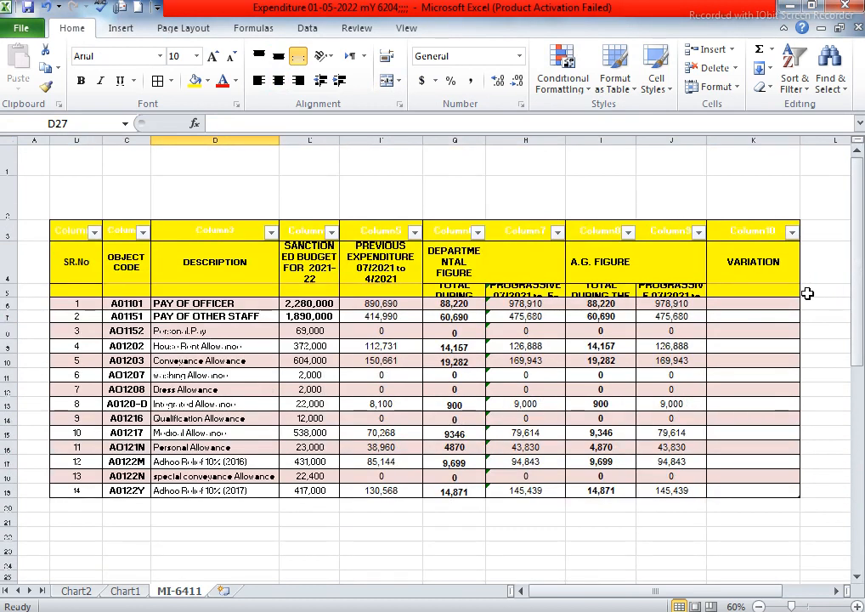
left_click(337, 316)
left_click(624, 89)
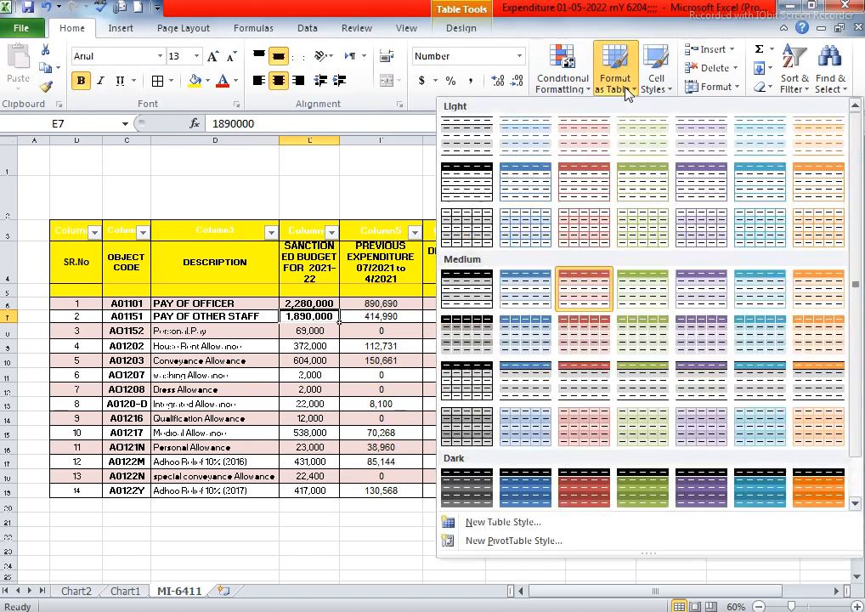
left_click(602, 187)
left_click(454, 333)
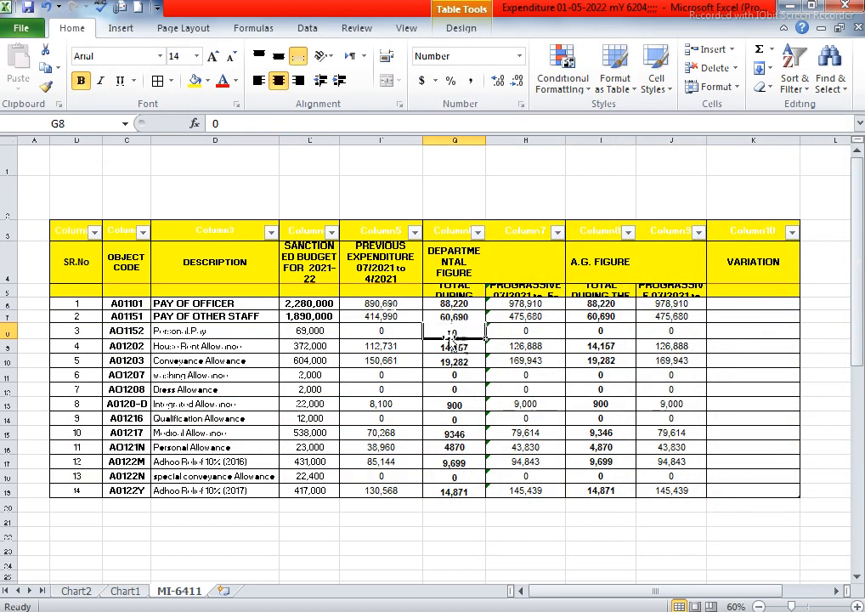
left_click(309, 304)
left_click(309, 374)
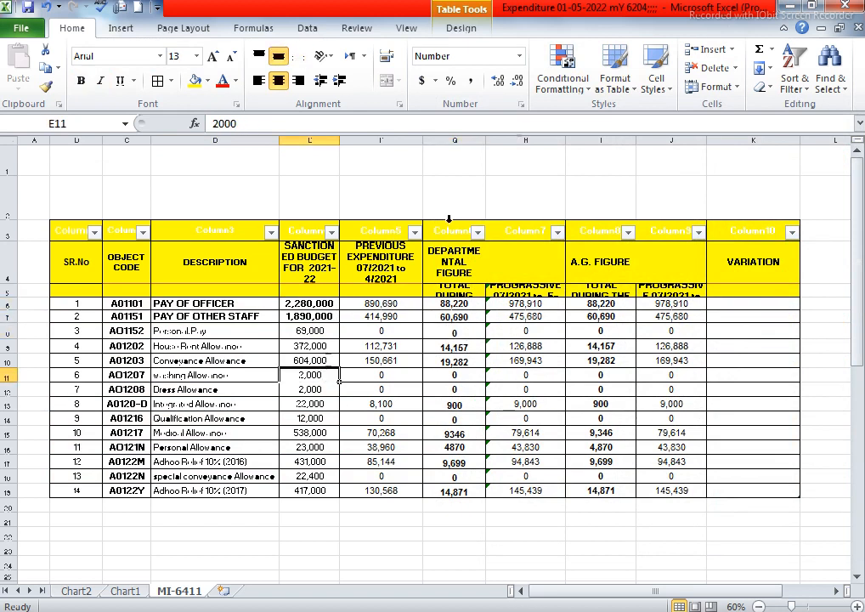
- Try the green Medium style on the MI-6411 table and replace it with the red Light style with banded rows
left_click(613, 78)
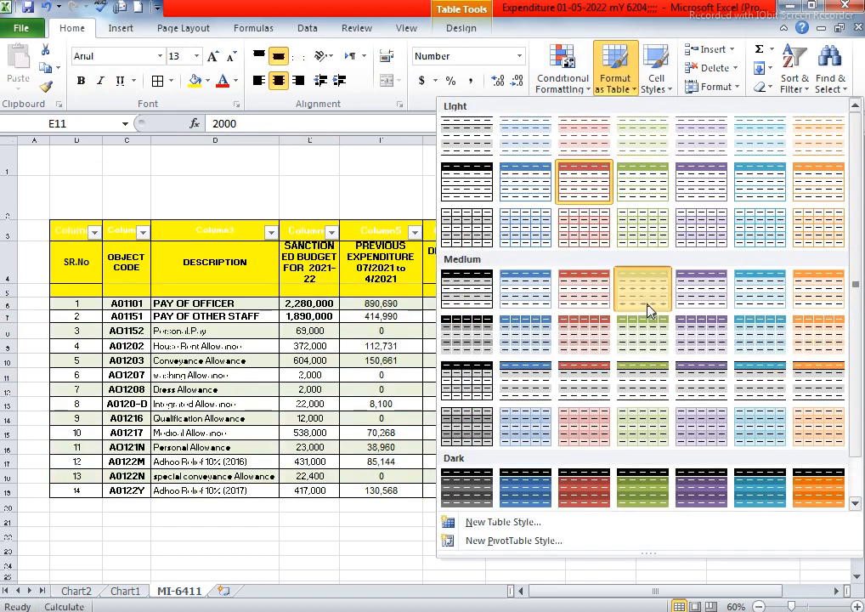
left_click(649, 308)
left_click(627, 261)
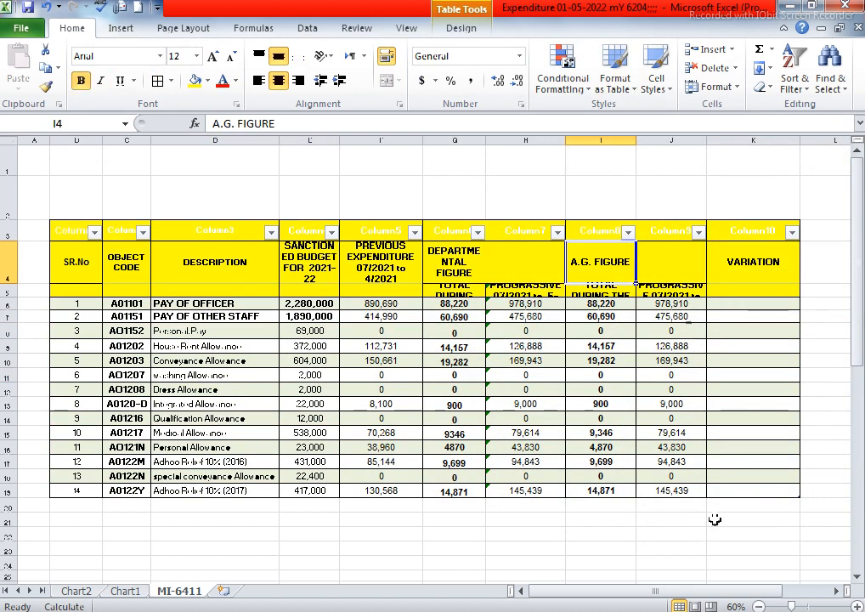
key("ctrl+z")
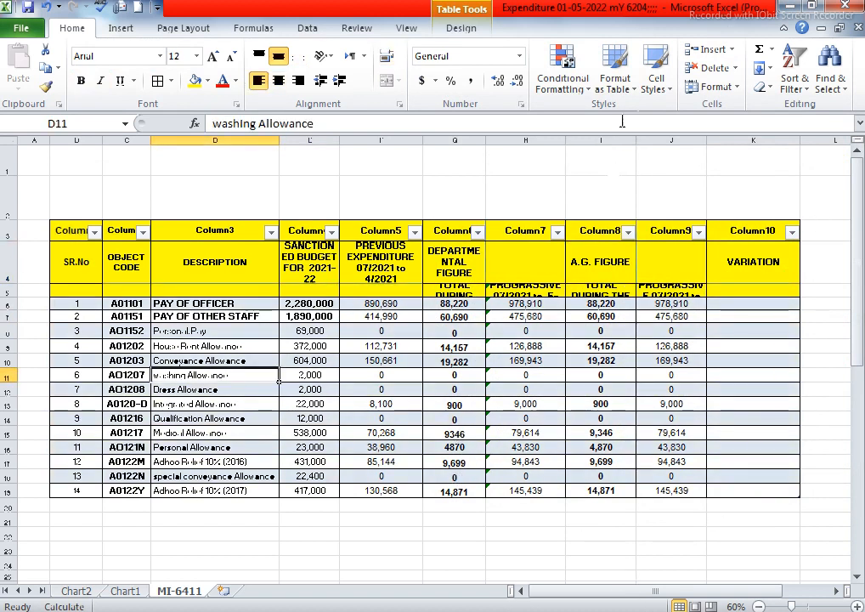
left_click(632, 90)
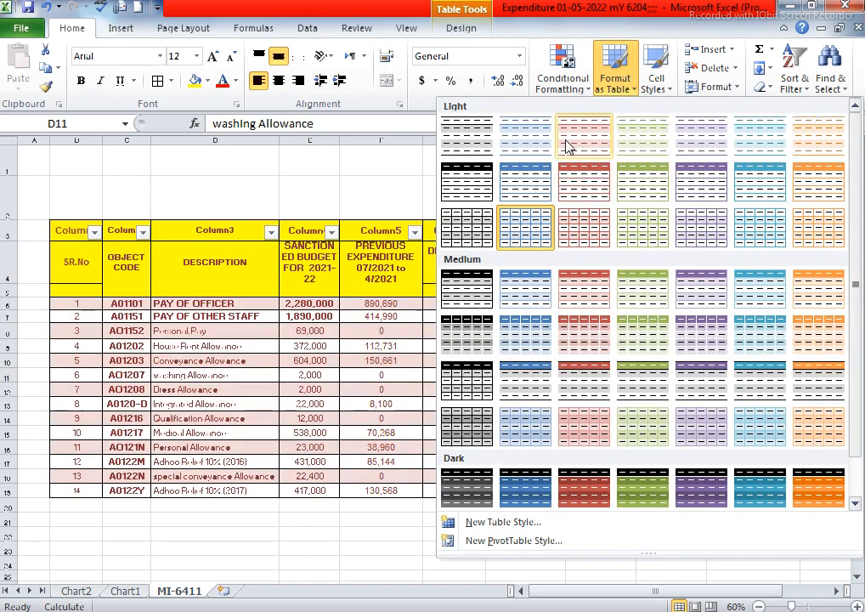
left_click(567, 146)
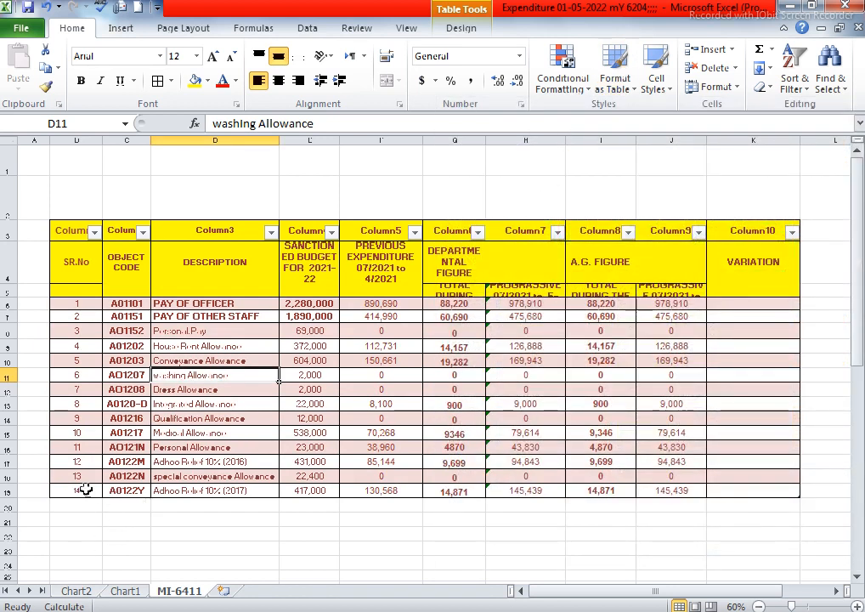
- Extend the table with three new rows by entering serial numbers 15, 16 and 17 in cells B20 to B22
scroll(82, 491, "down", 1)
left_click(84, 408)
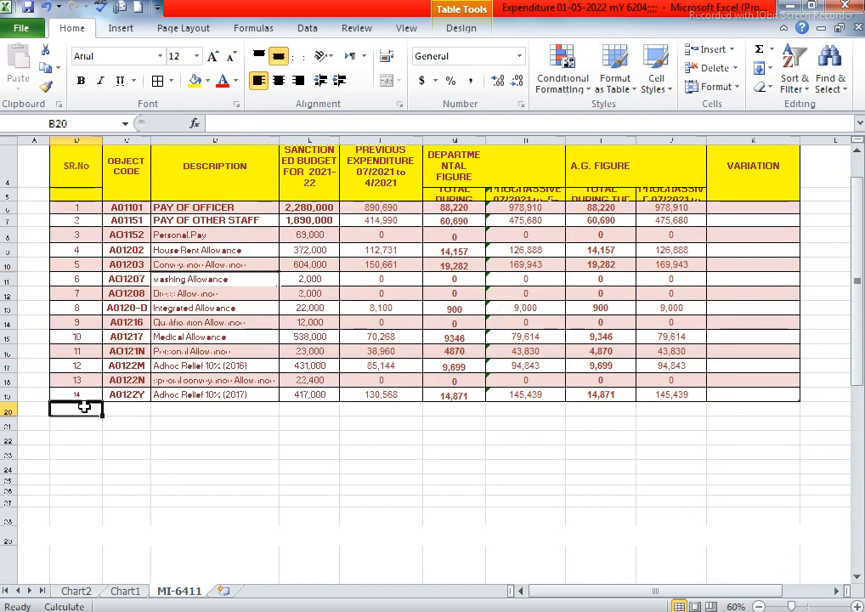
type("1")
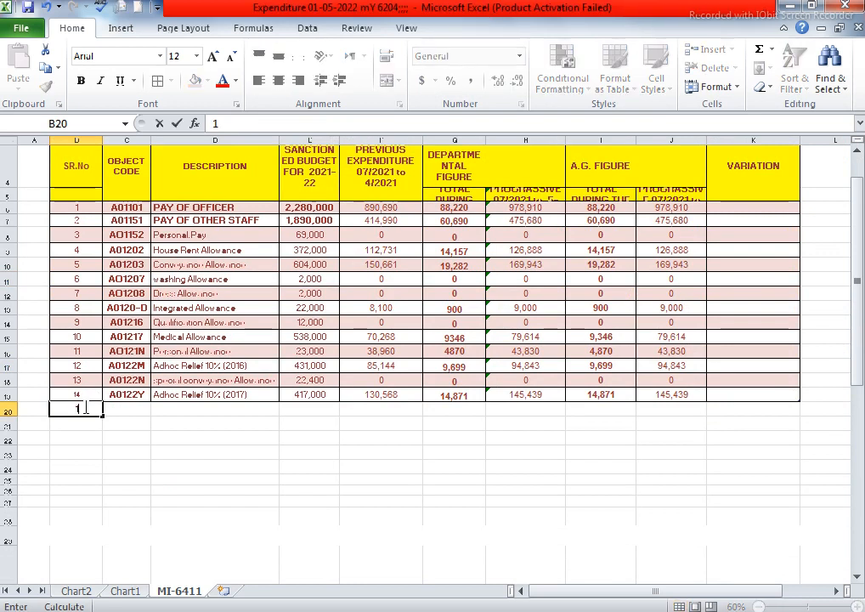
left_click(161, 436)
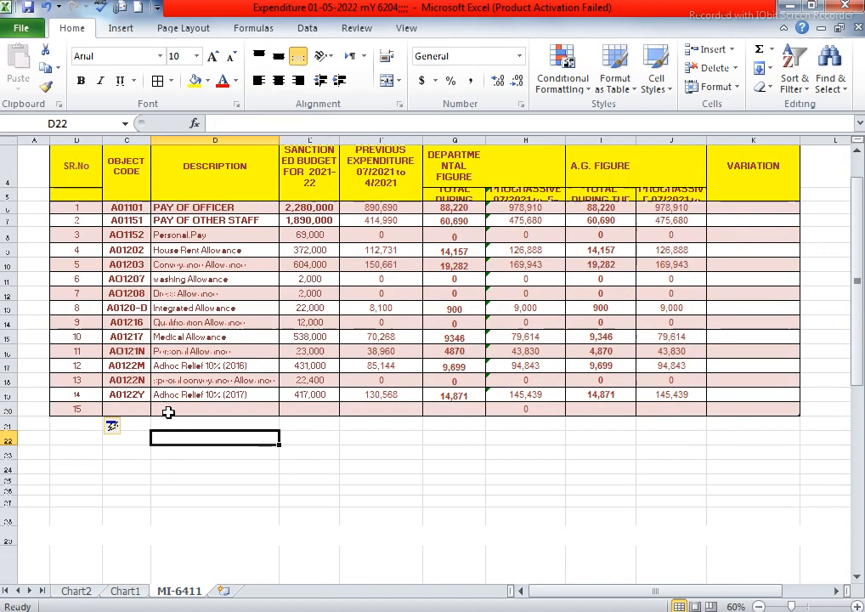
left_click(86, 423)
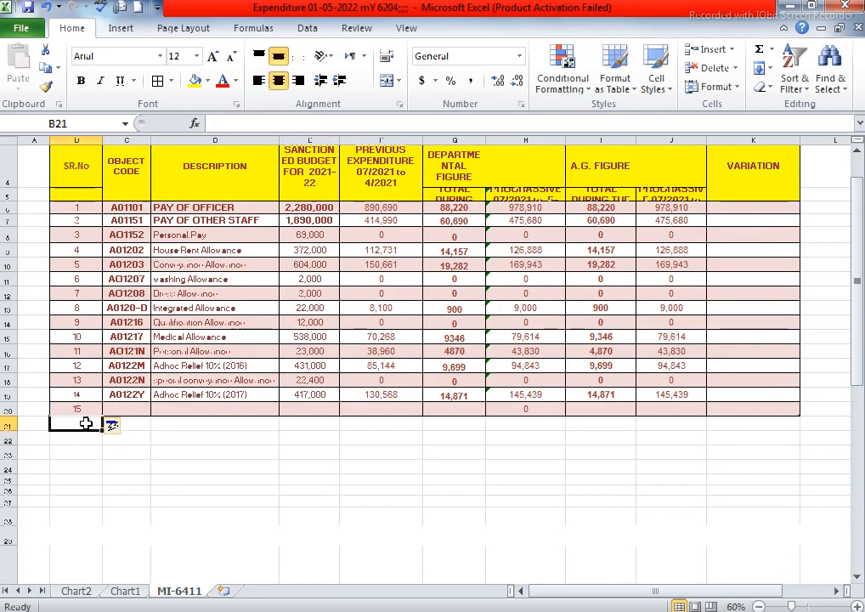
type("16")
left_click(187, 436)
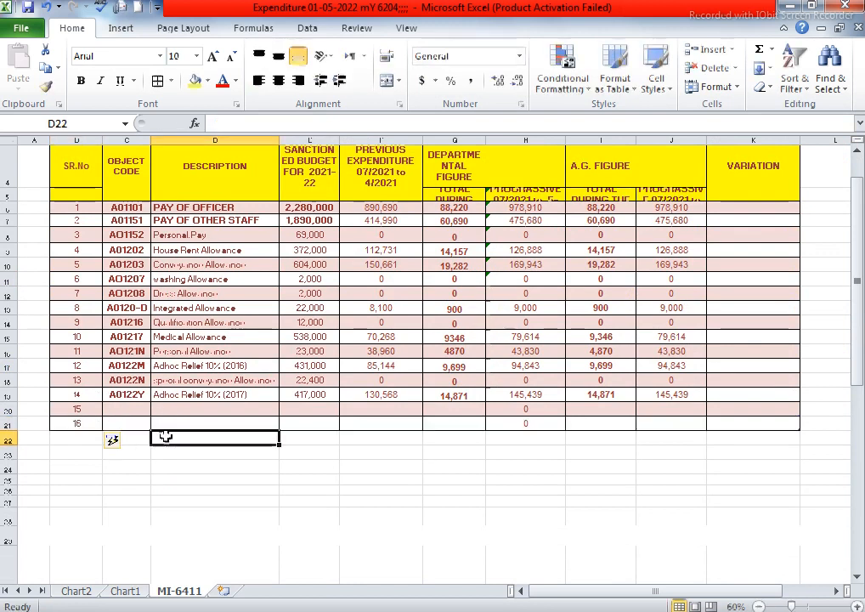
left_click(77, 436)
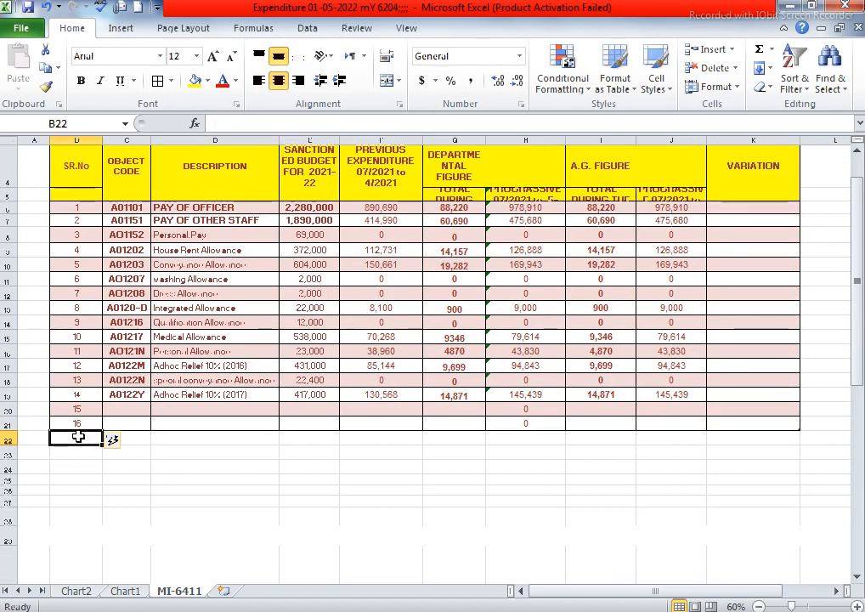
type("17")
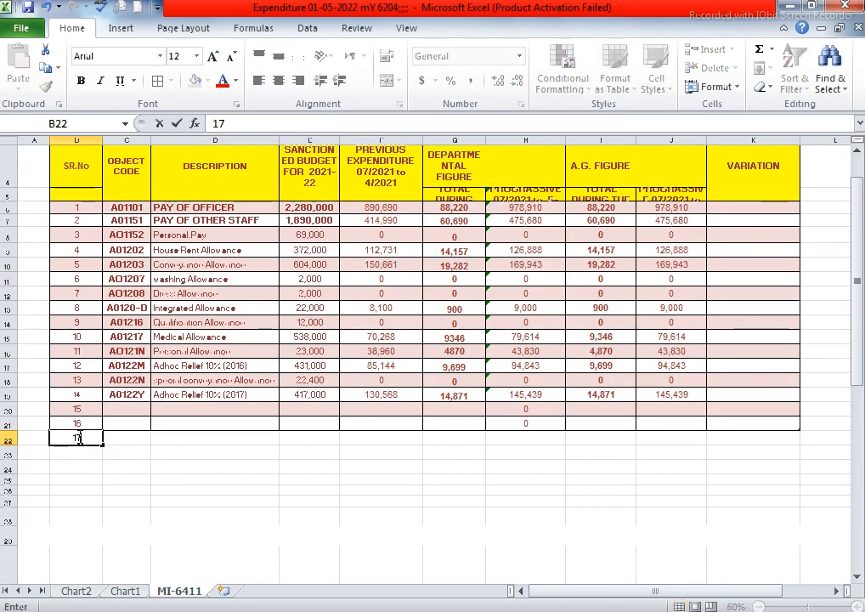
left_click(182, 437)
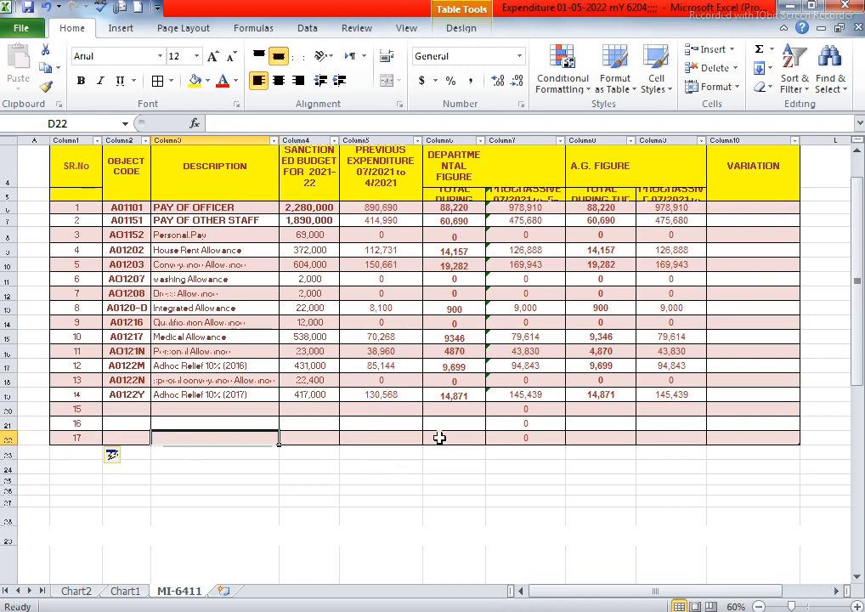
- Review the table style gallery and the table's design options, including the header, total, banding and column settings
scroll(306, 412, "up", 1)
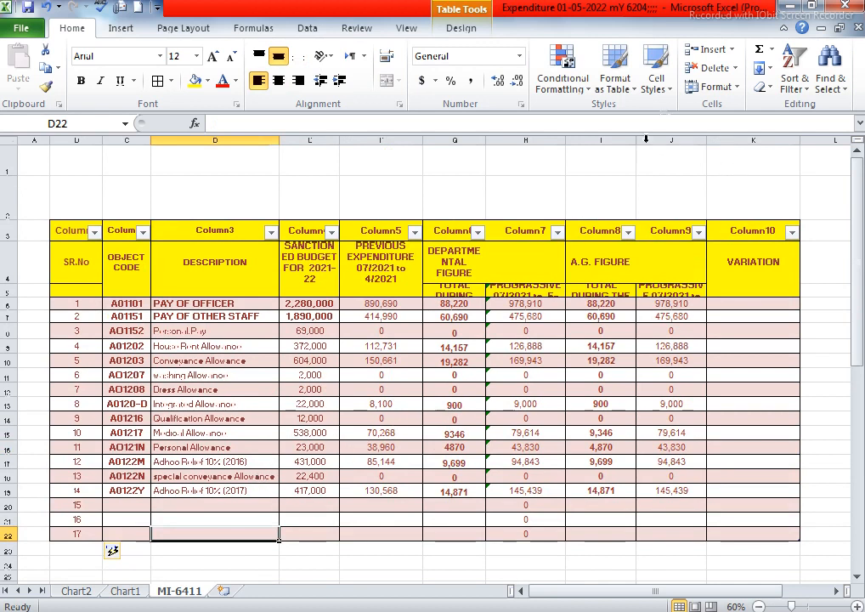
left_click(632, 88)
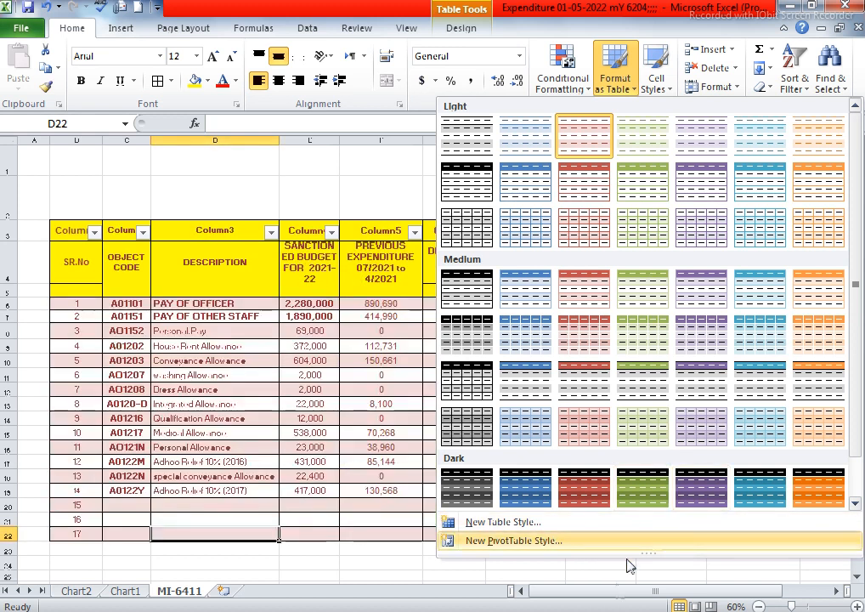
left_click(643, 604)
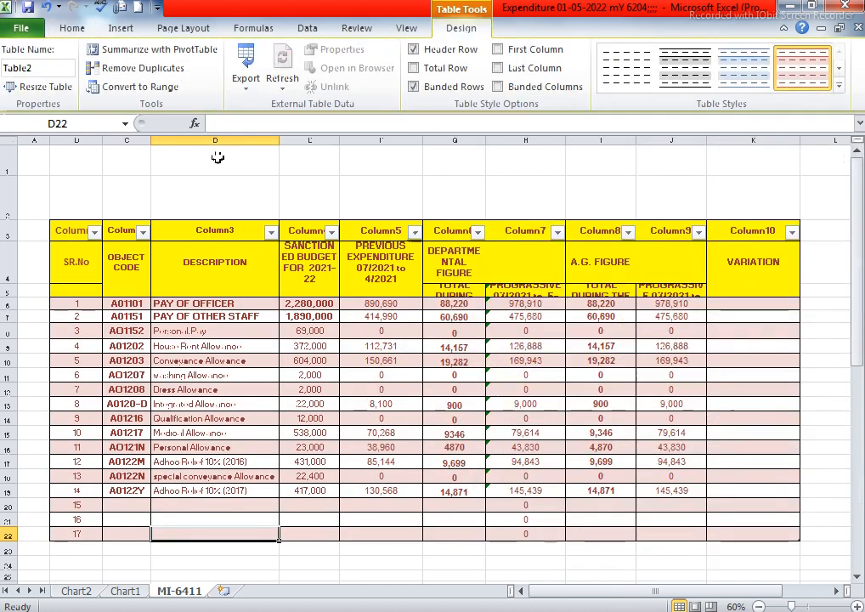
left_click(73, 29)
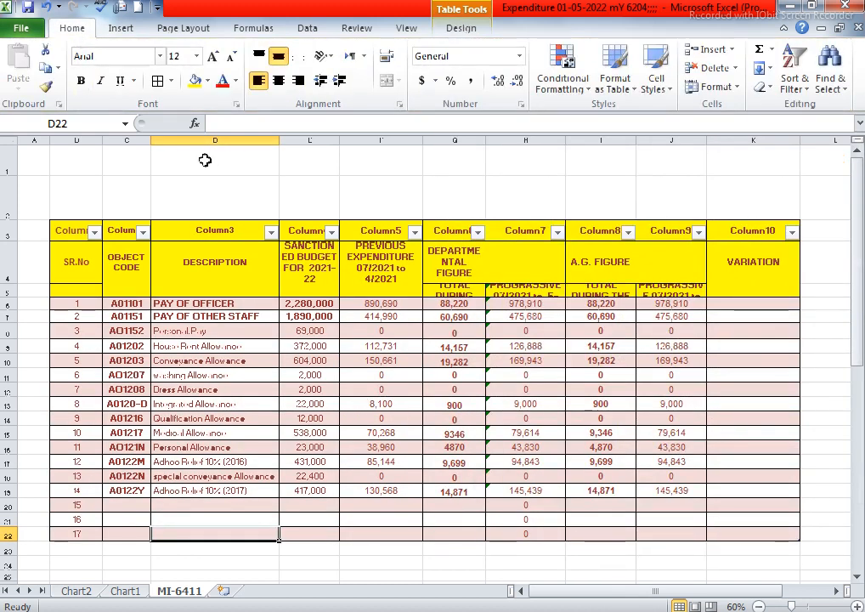
left_click(244, 360)
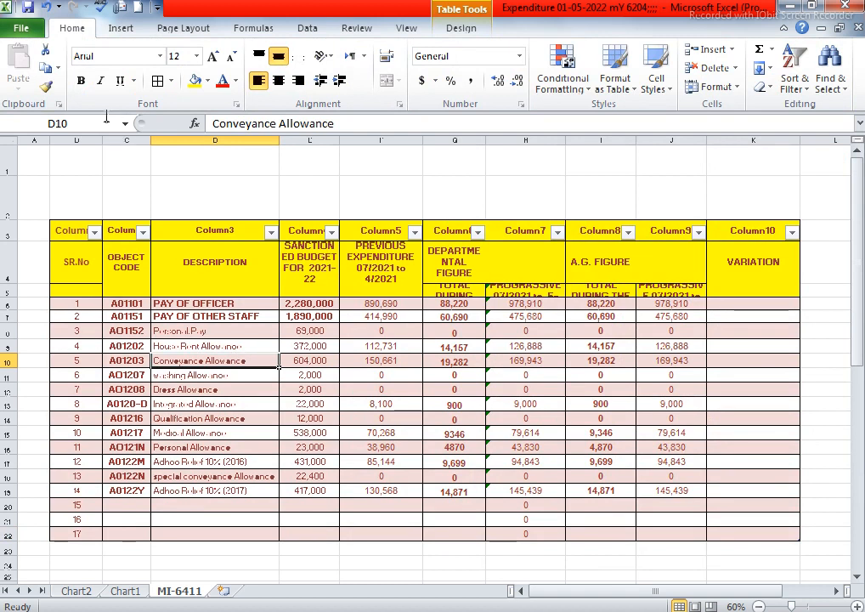
left_click(461, 28)
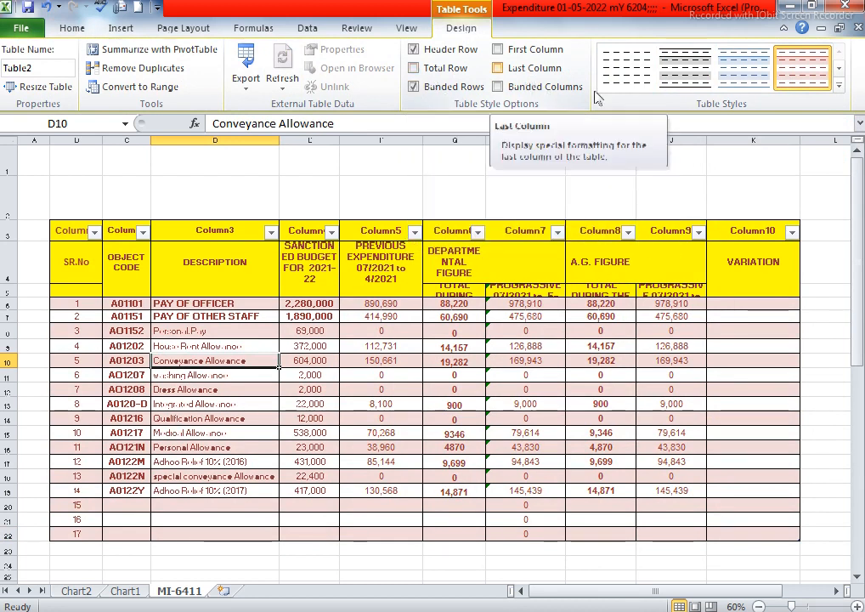
left_click(759, 137)
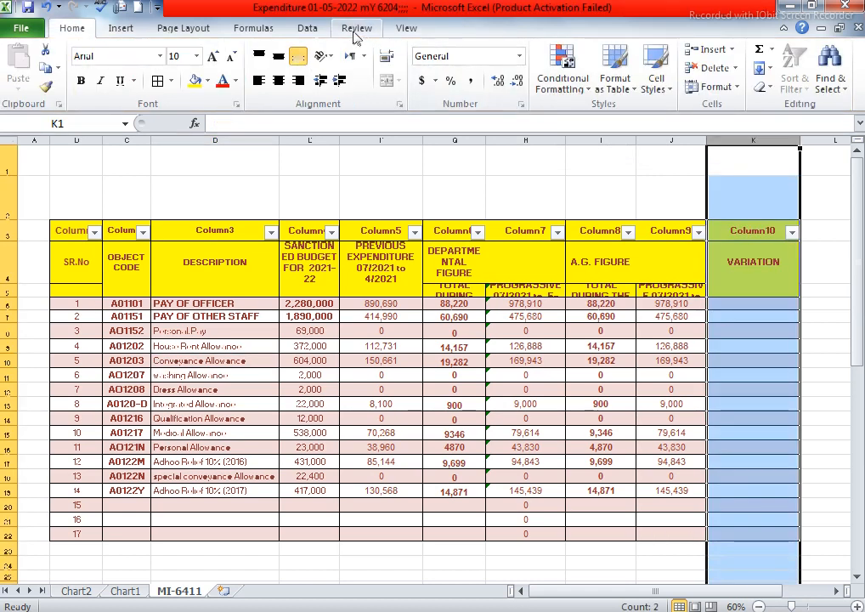
left_click(360, 376)
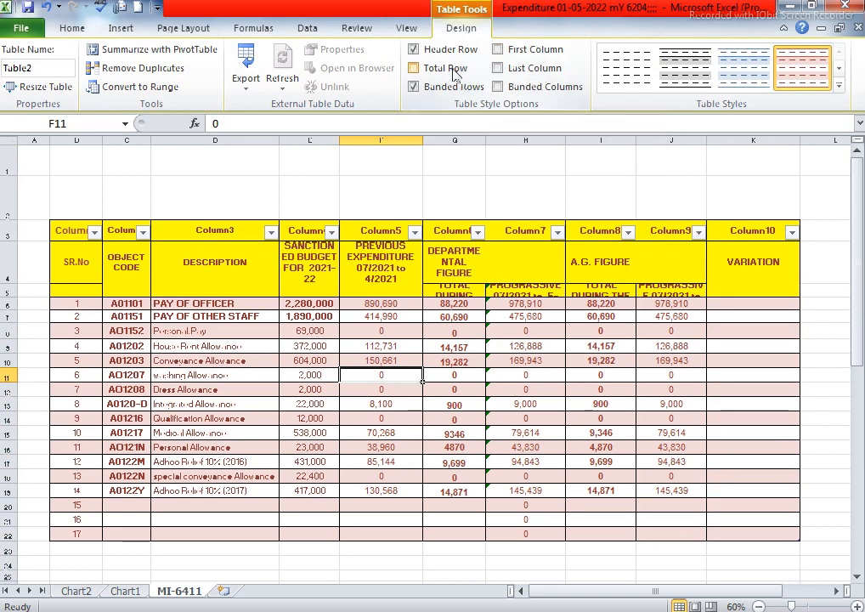
- Turn on First Column special formatting for the MI-6411 table
left_click(518, 57)
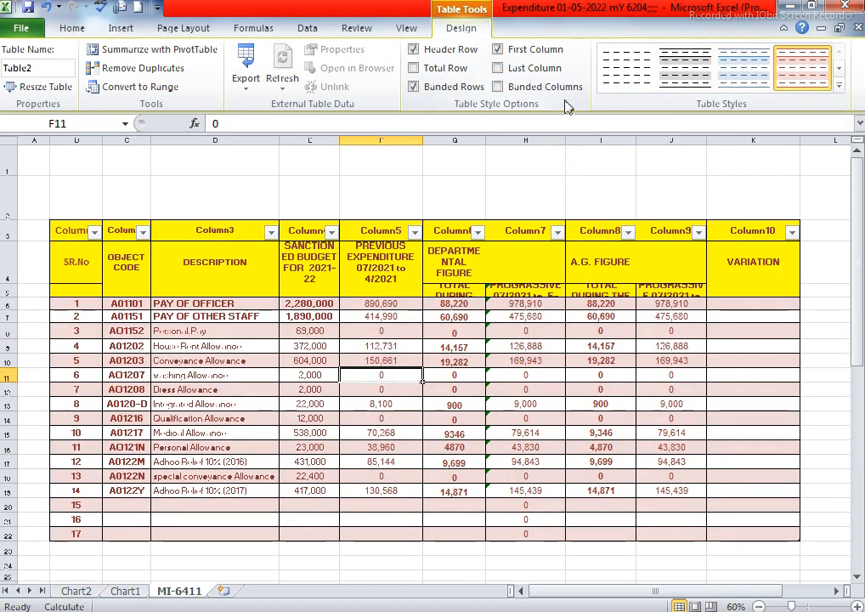
left_click(498, 50)
left_click(498, 51)
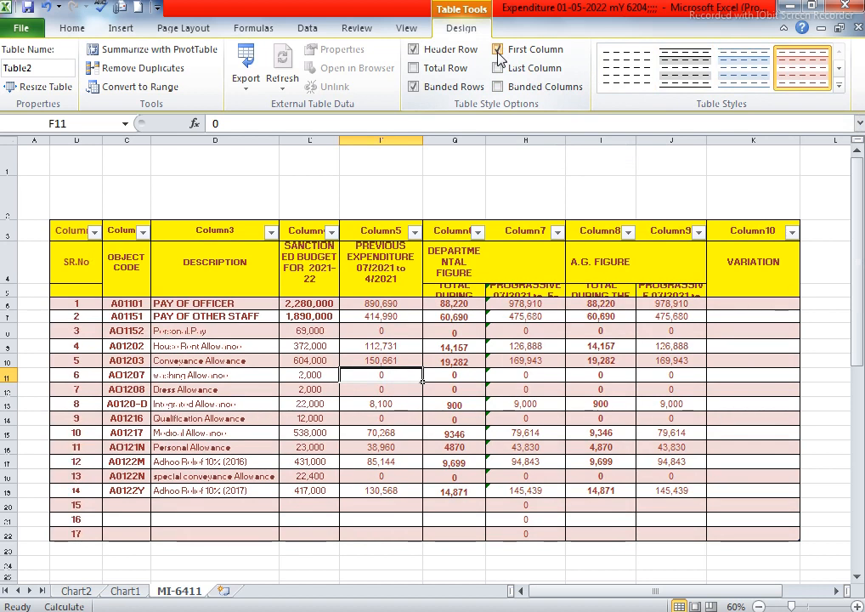
- Toggle the table's Header Row option off and back on
left_click(453, 55)
left_click(453, 55)
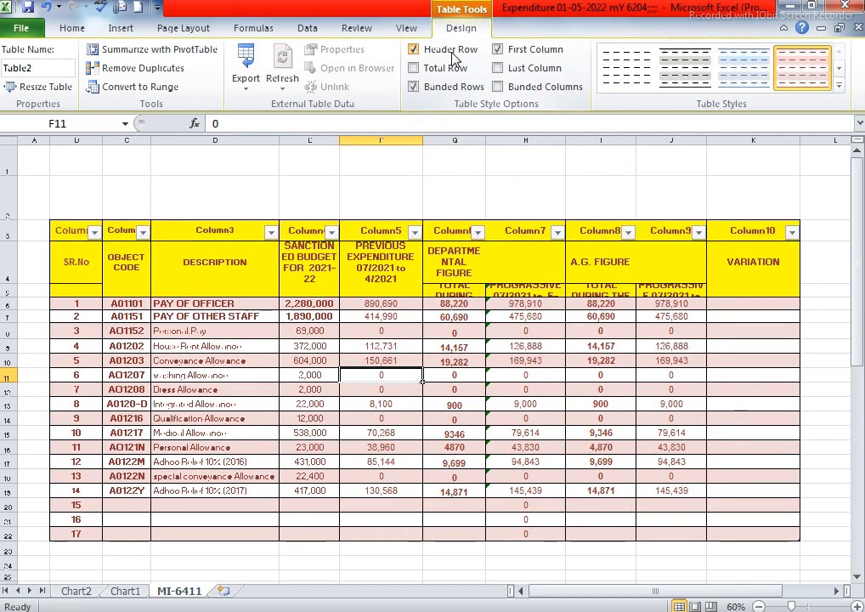
left_click(453, 55)
left_click(456, 59)
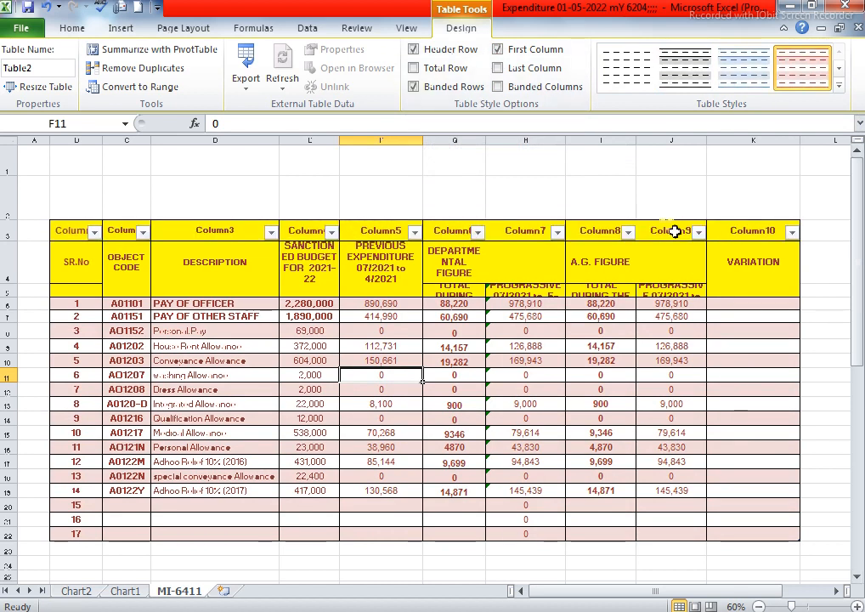
- Inspect the Column9 filter options and the Column8 and Column7 header cells without changing them
left_click(698, 232)
left_click(698, 232)
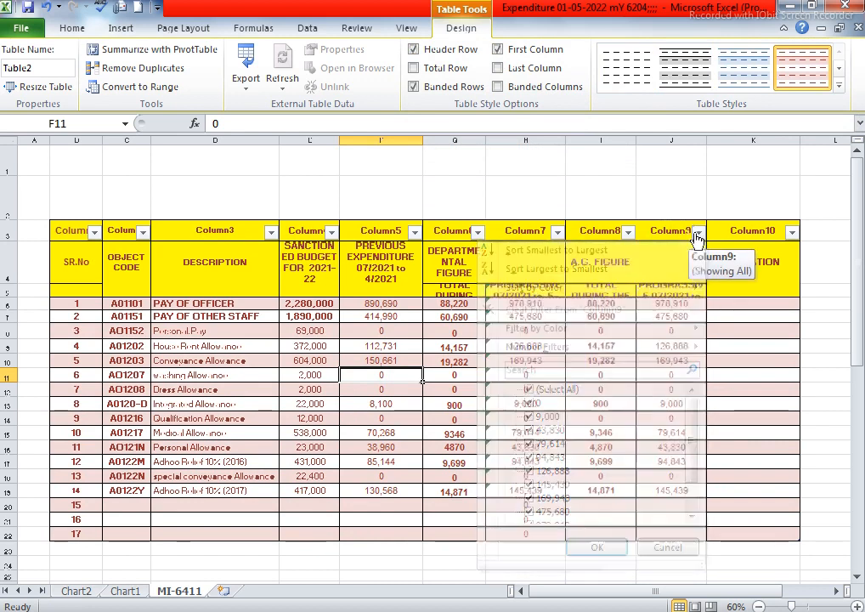
left_click(610, 237)
double_click(611, 236)
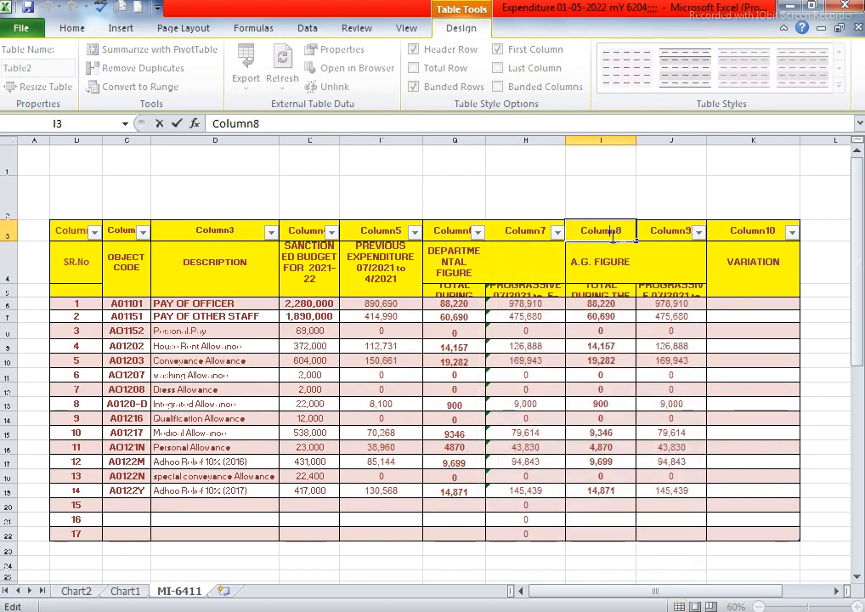
left_click(546, 229)
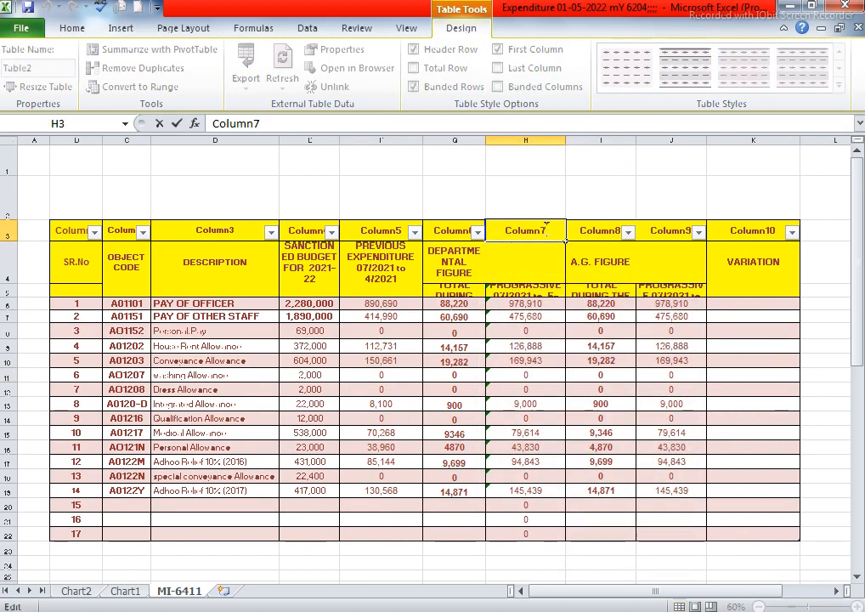
key("F2")
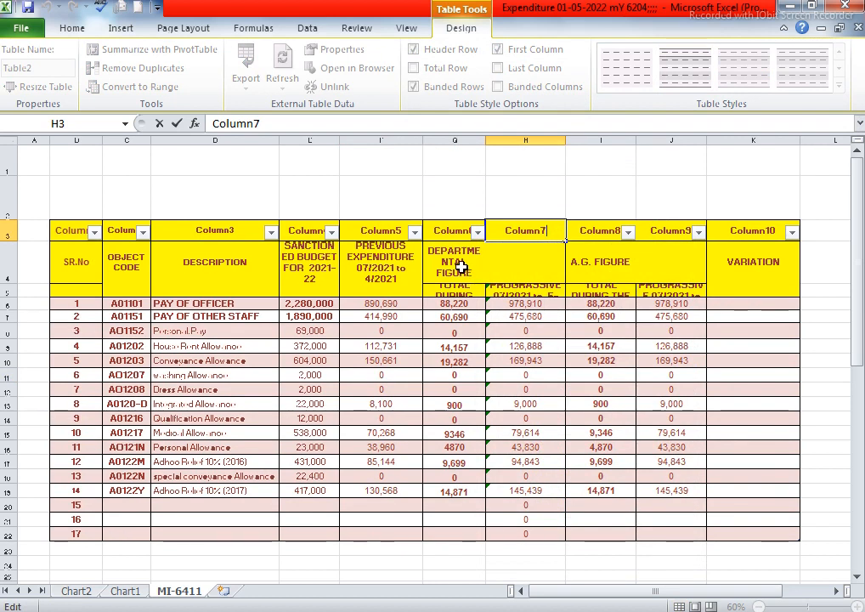
left_click(478, 189)
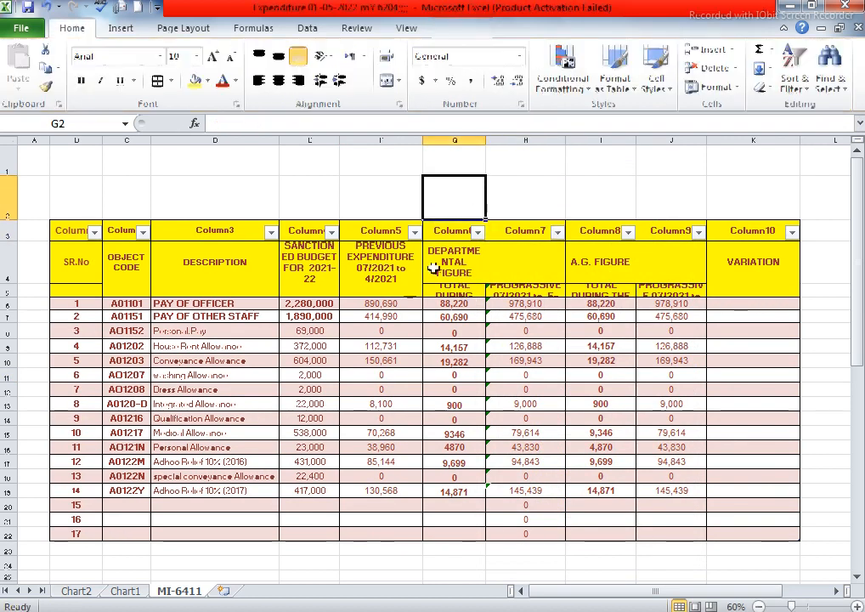